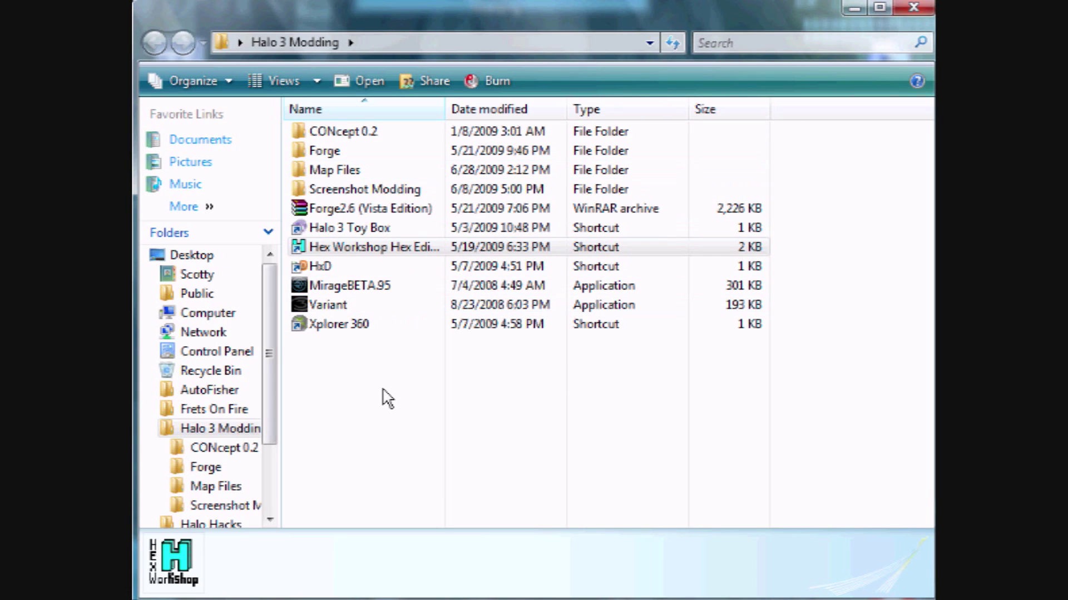
{"action": "right_click", "coordinate": [338, 324]}
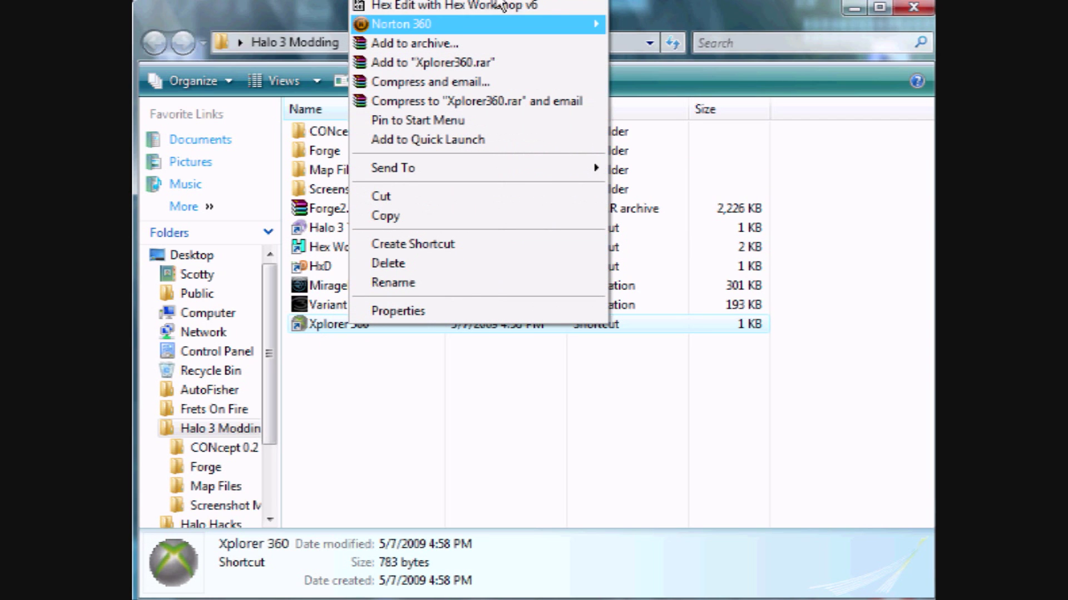
{"action": "left_click", "coordinate": [401, 428]}
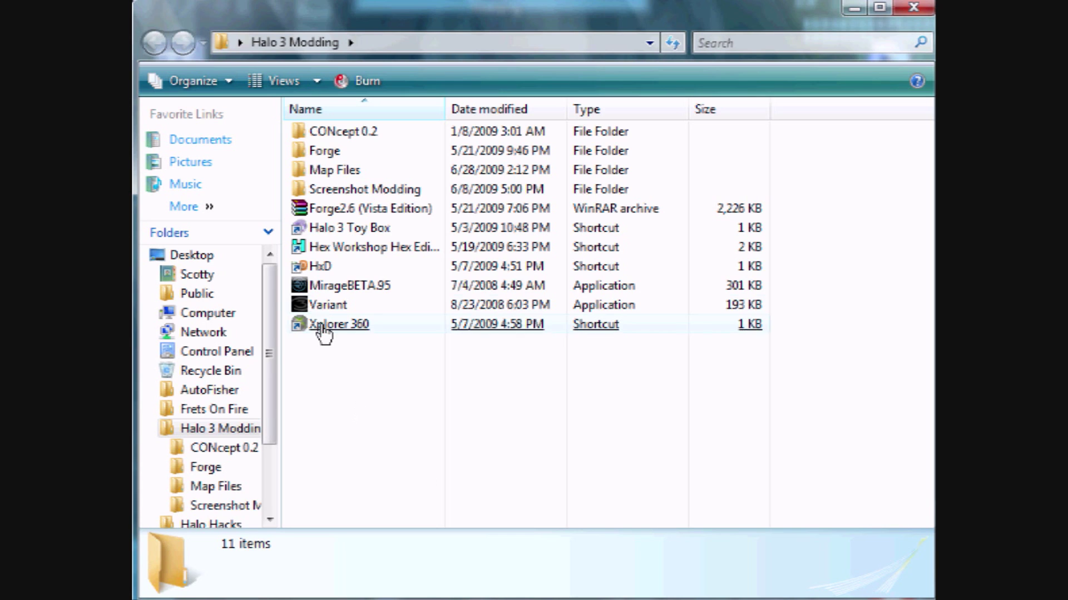
{"action": "left_click", "coordinate": [359, 132]}
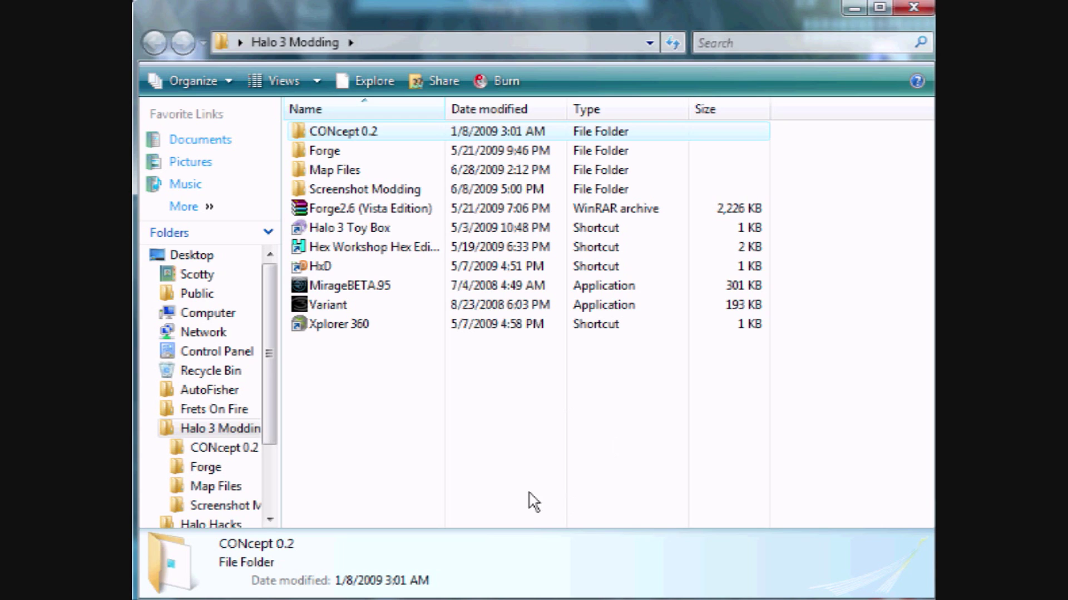
{"action": "left_click", "coordinate": [328, 305]}
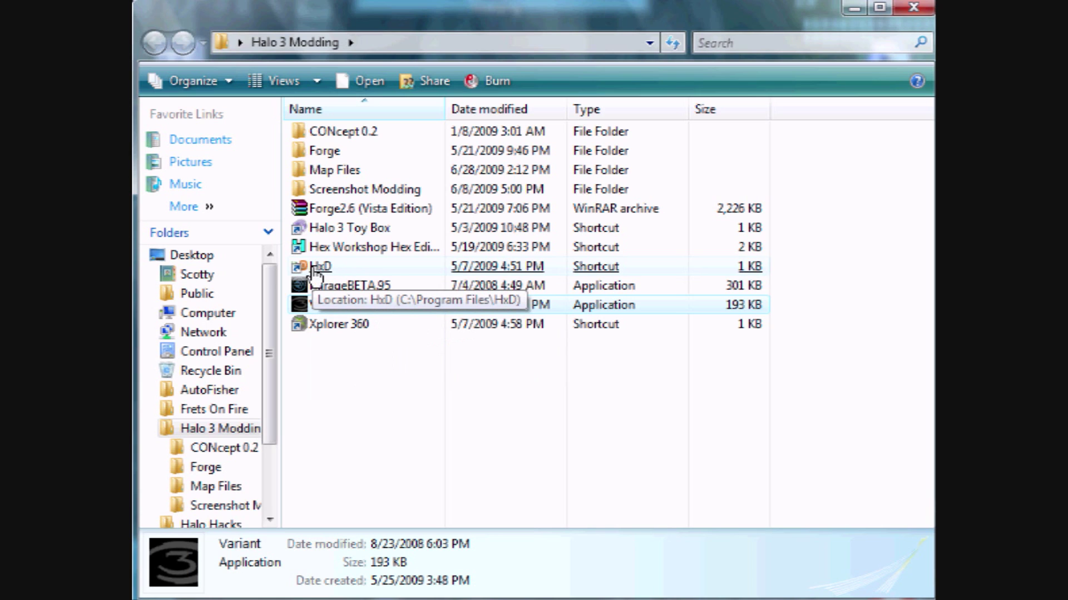
{"action": "left_click", "coordinate": [321, 266]}
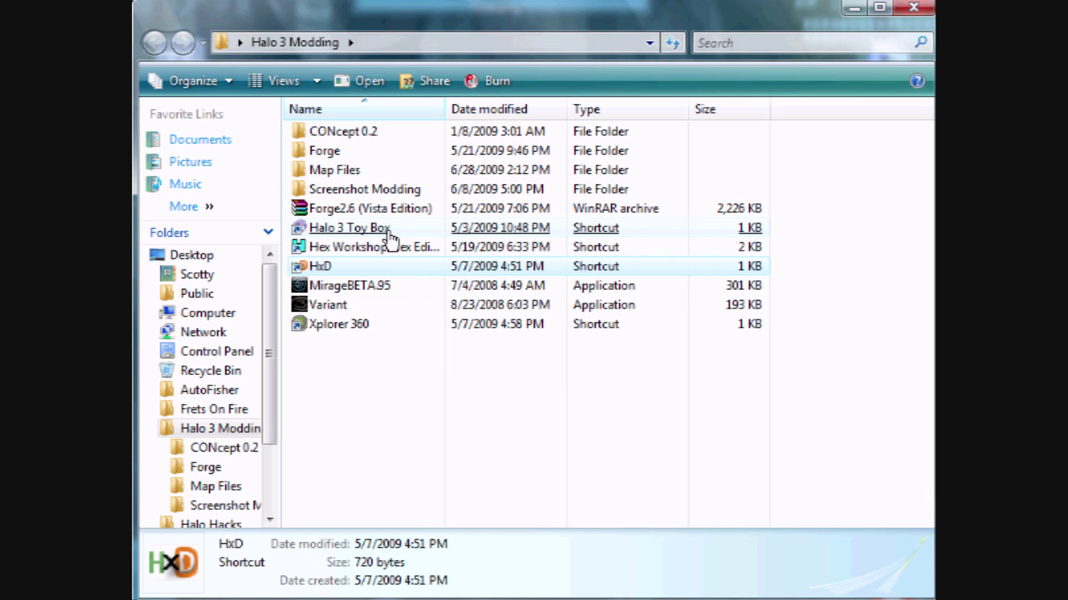
{"action": "left_click", "coordinate": [334, 228]}
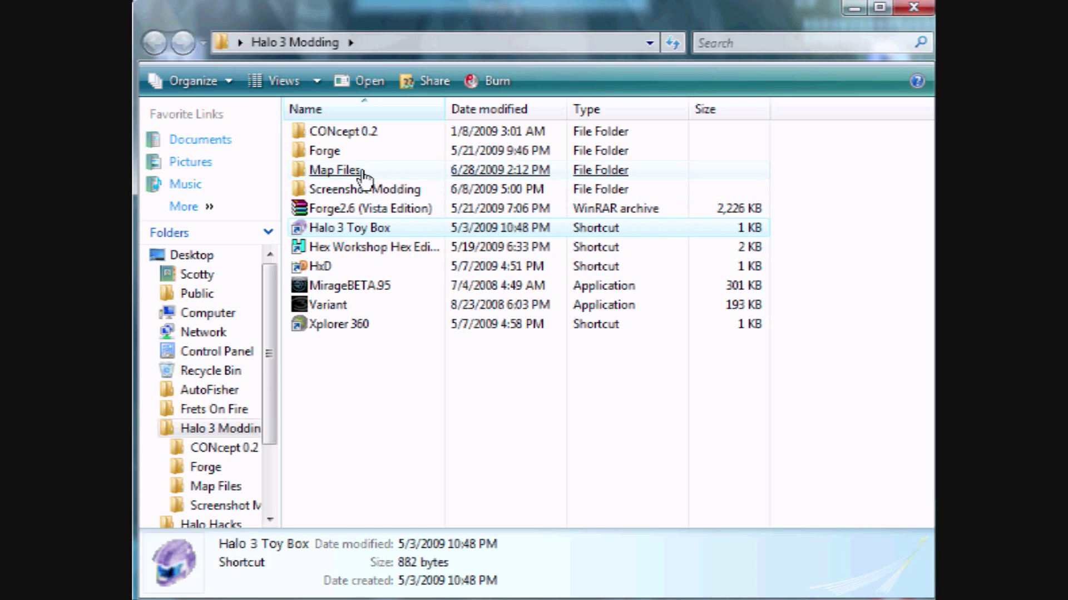
{"action": "left_click", "coordinate": [325, 151]}
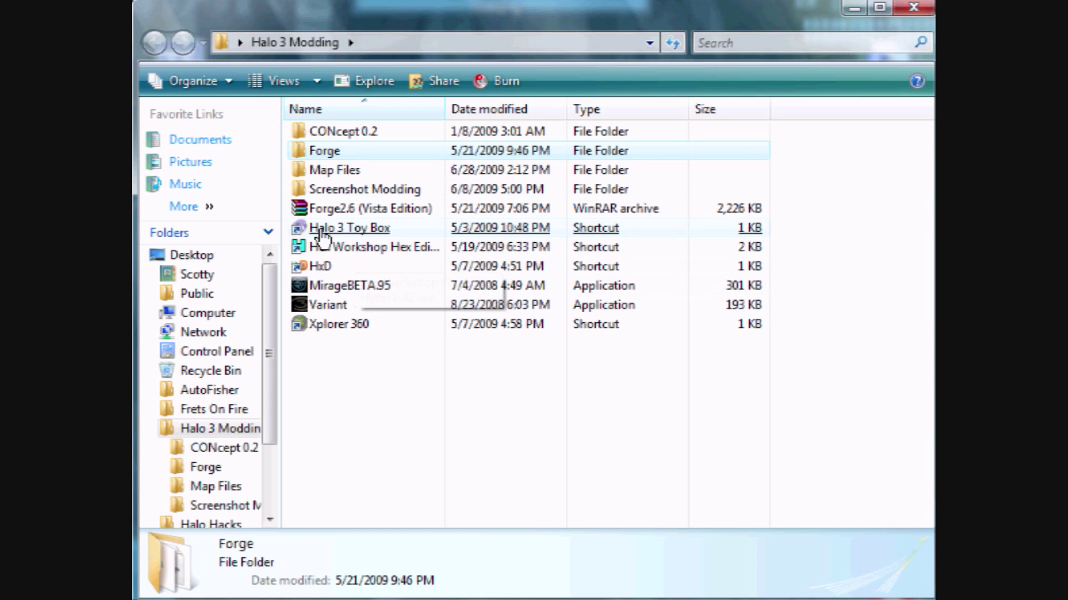
{"action": "left_click", "coordinate": [340, 230]}
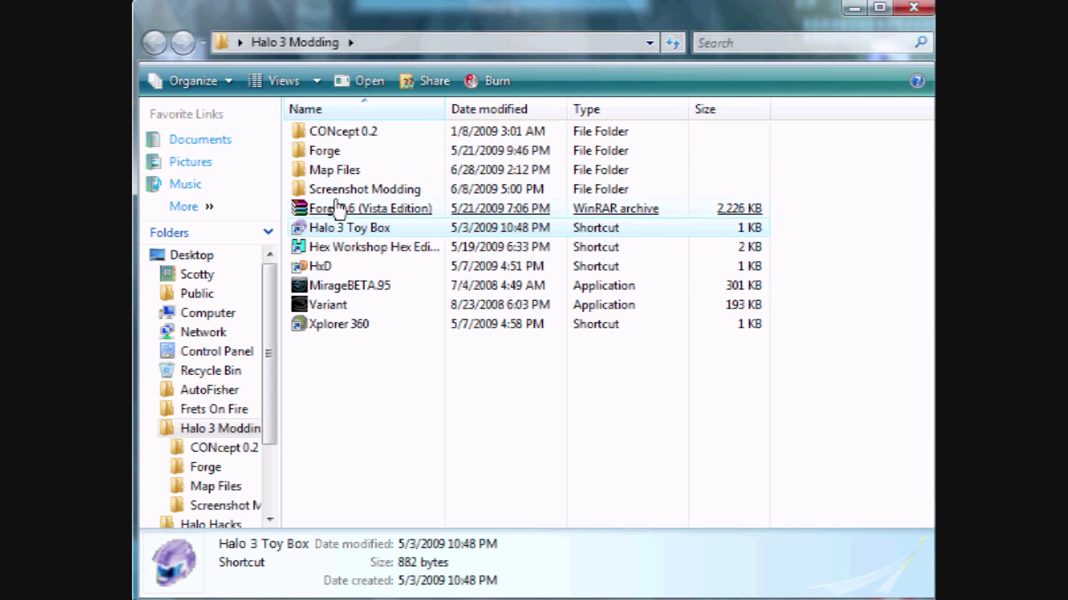
{"action": "left_click", "coordinate": [326, 151]}
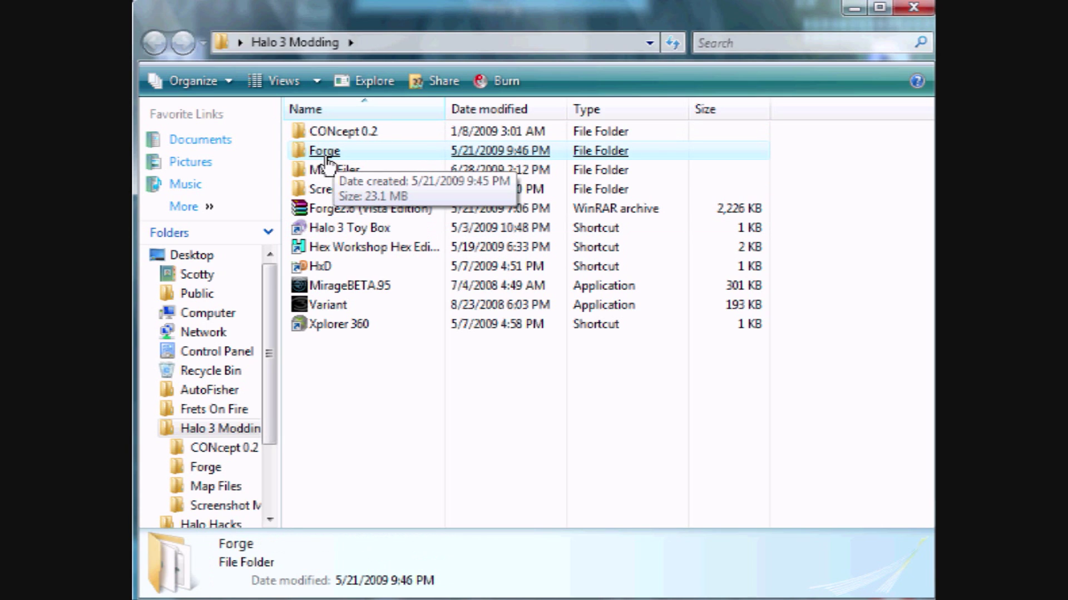
{"action": "left_click", "coordinate": [334, 132]}
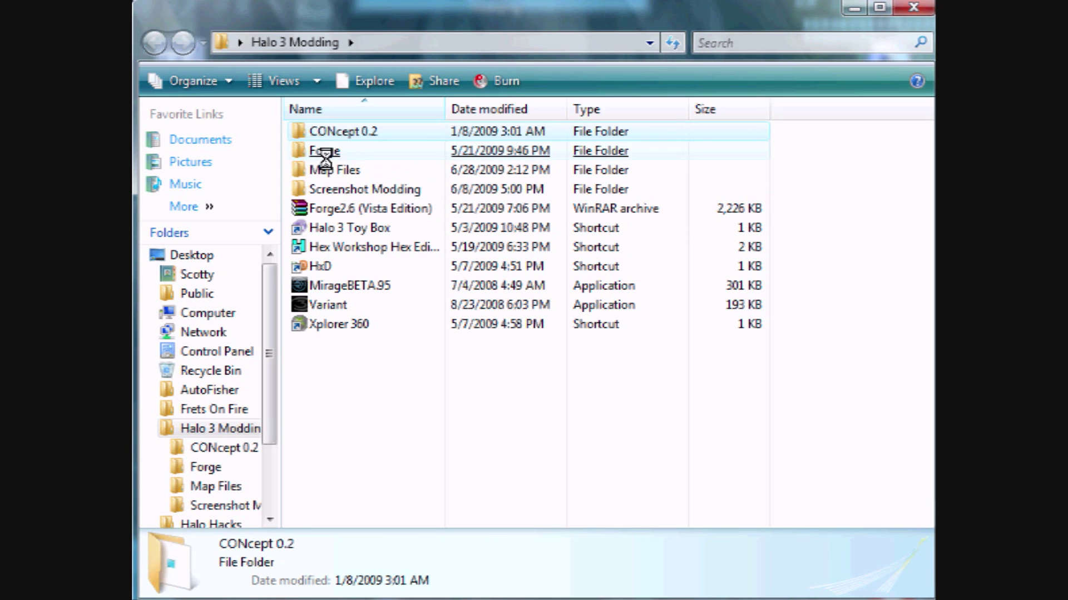
{"action": "double_click", "coordinate": [333, 132]}
Open the CONcept 0.2 folder and run CONcept.exe.
{"action": "double_click", "coordinate": [340, 151]}
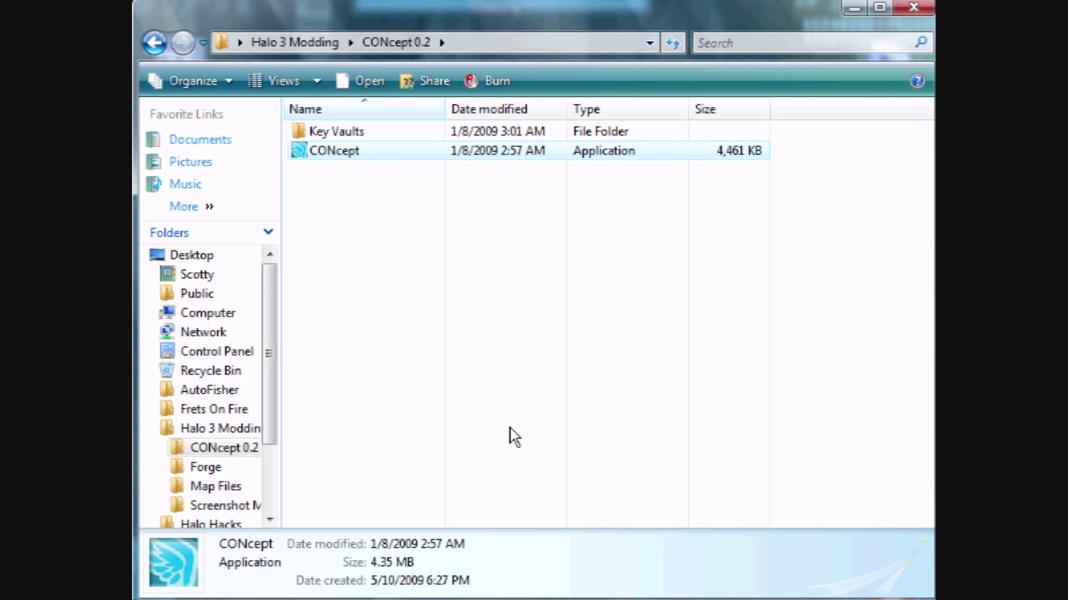
{"action": "left_click", "coordinate": [435, 305]}
{"action": "left_click", "coordinate": [333, 150]}
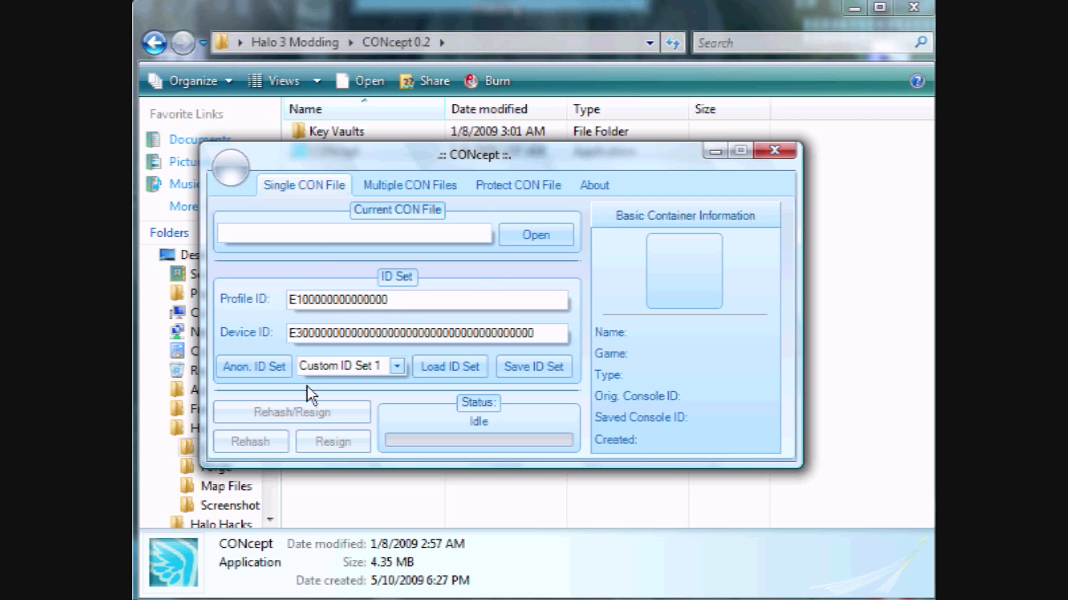
Close the CONcept window after reviewing its Single CON File tab.
{"action": "left_click", "coordinate": [774, 151]}
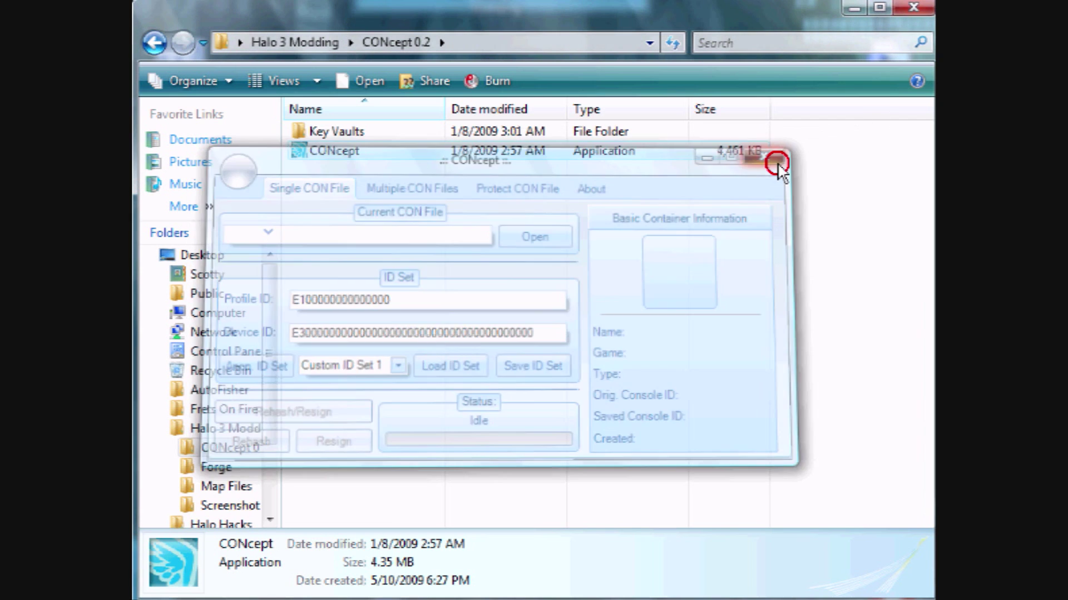
Navigate back up to the Halo 3 Modding folder.
{"action": "left_click", "coordinate": [154, 44]}
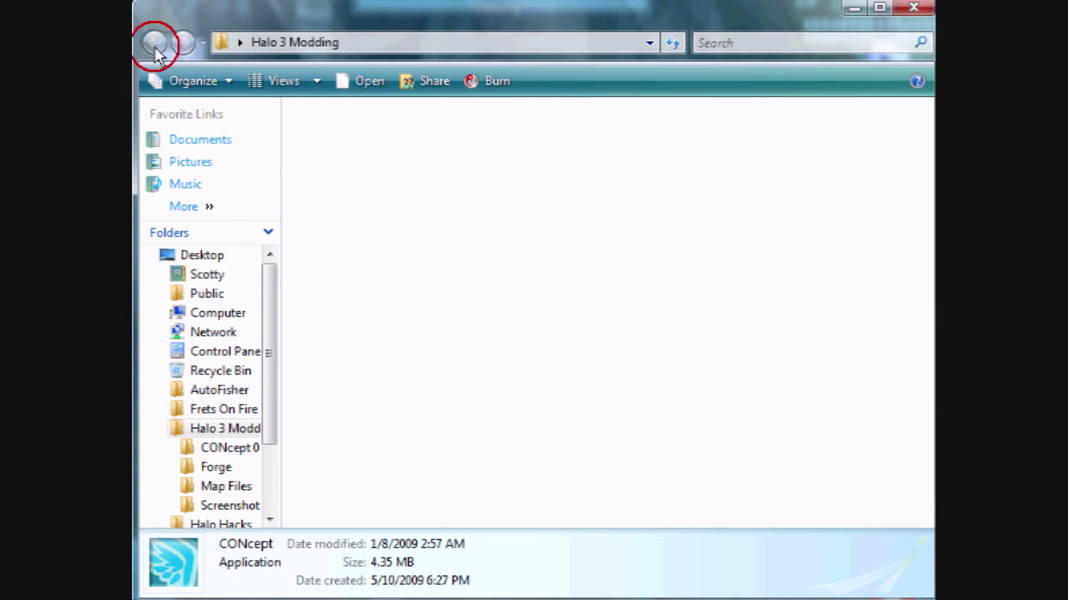